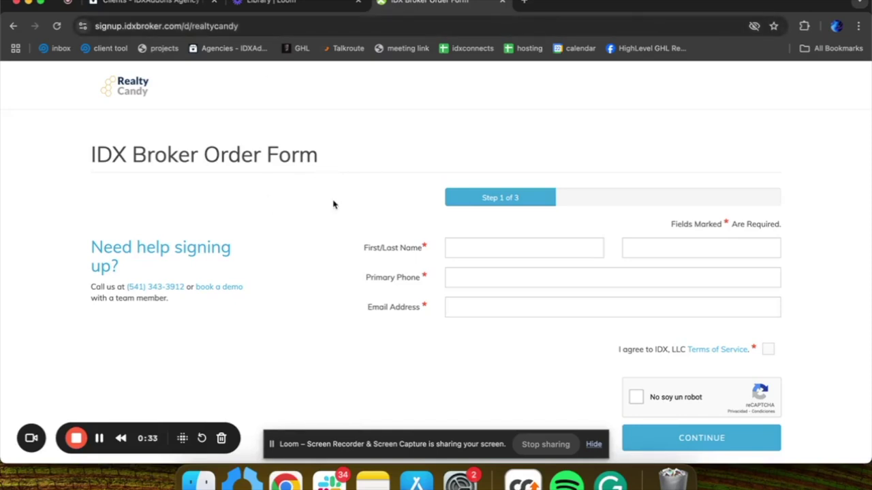
Enter the first name, last name and primary phone number on step 1
scroll(391, 286, "down", 2)
scroll(391, 286, "up", 2)
left_click(523, 253)
type("fsdfdss")
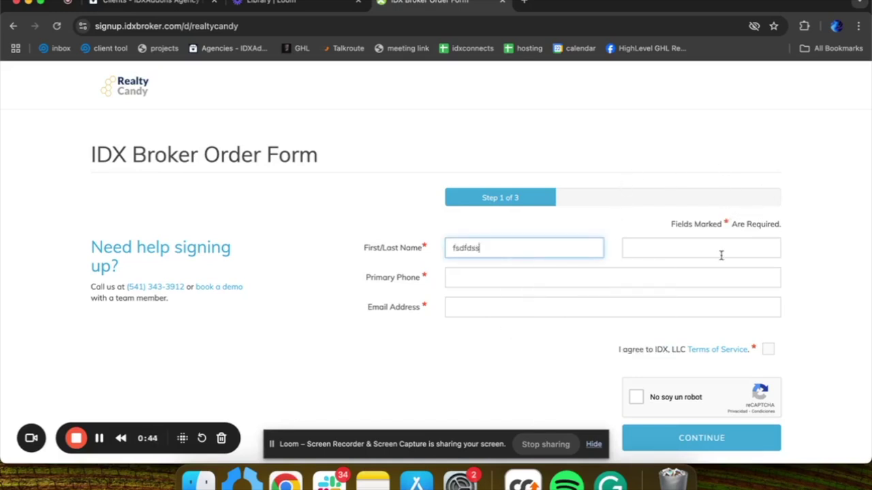
left_click(720, 255)
type("gergdfg")
left_click(554, 272)
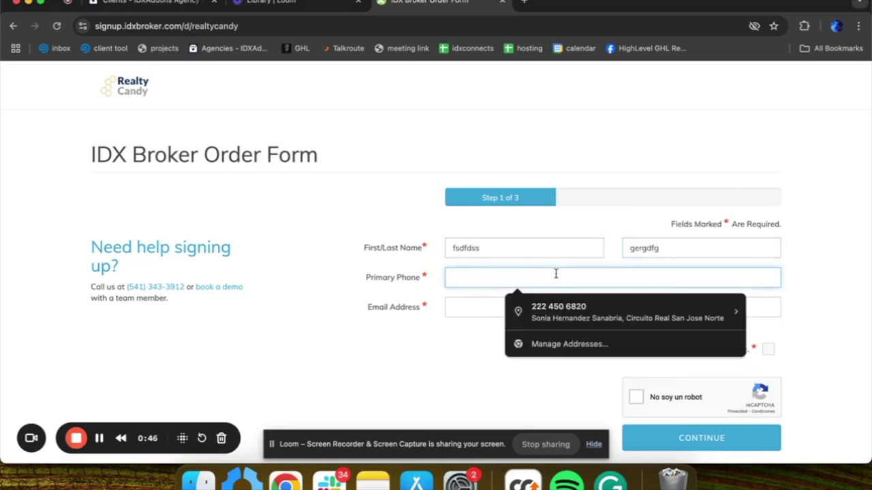
type("46332")
left_click(502, 310)
left_click(500, 277)
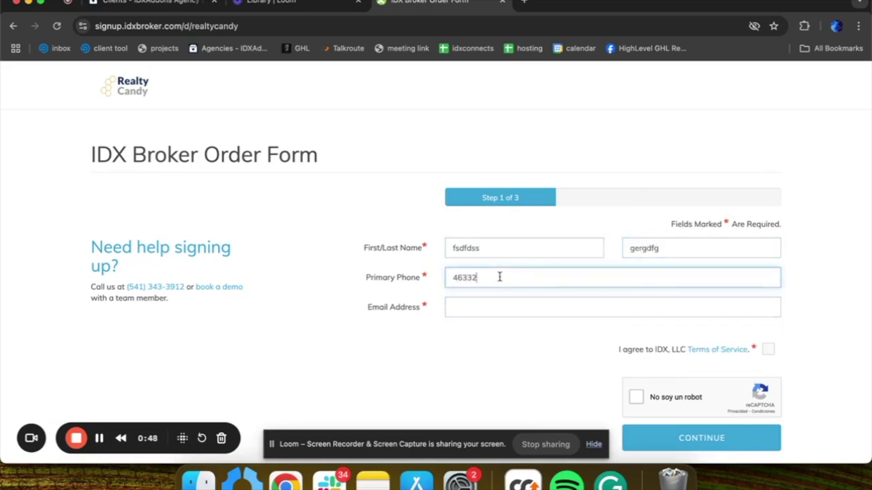
type("6763")
Enter the email address, accept the Terms of Service and reCAPTCHA, and continue to step 2
left_click(478, 307)
type("seh")
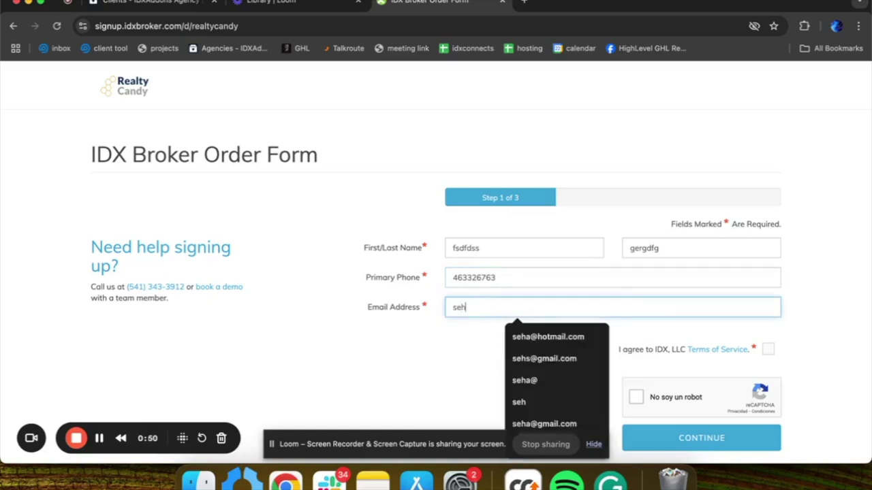
type("a")
left_click(512, 337)
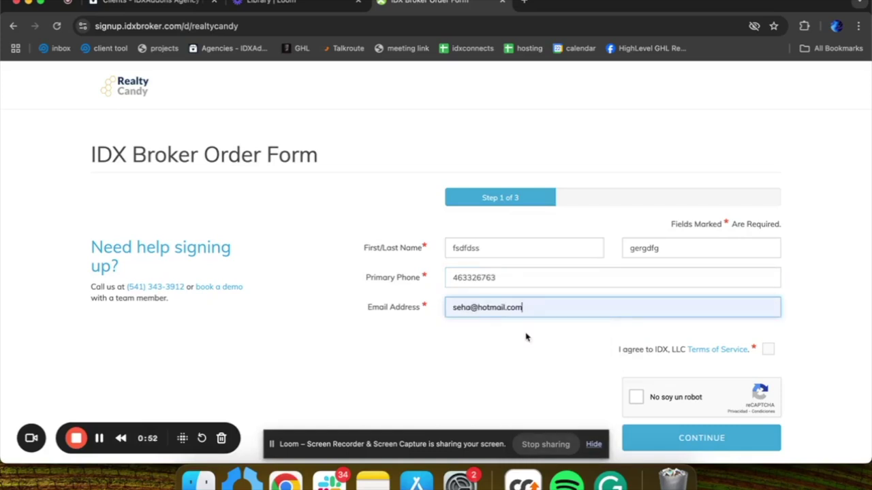
left_click(768, 350)
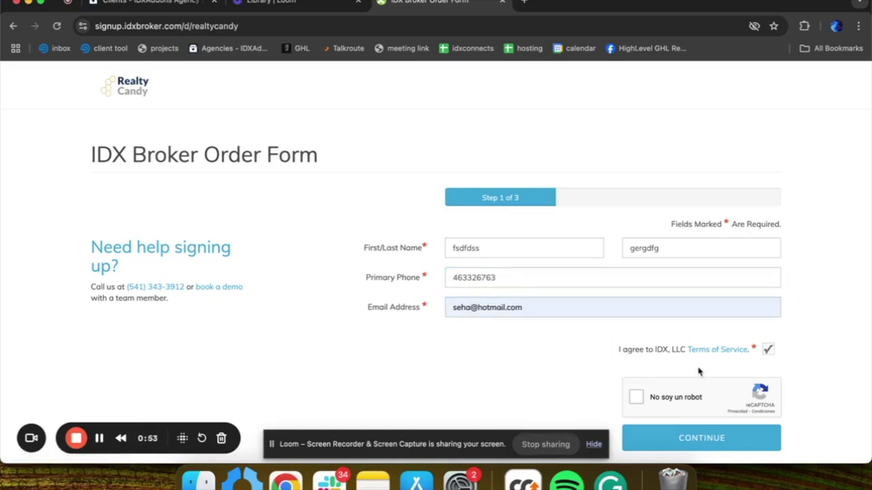
left_click(634, 398)
left_click(715, 446)
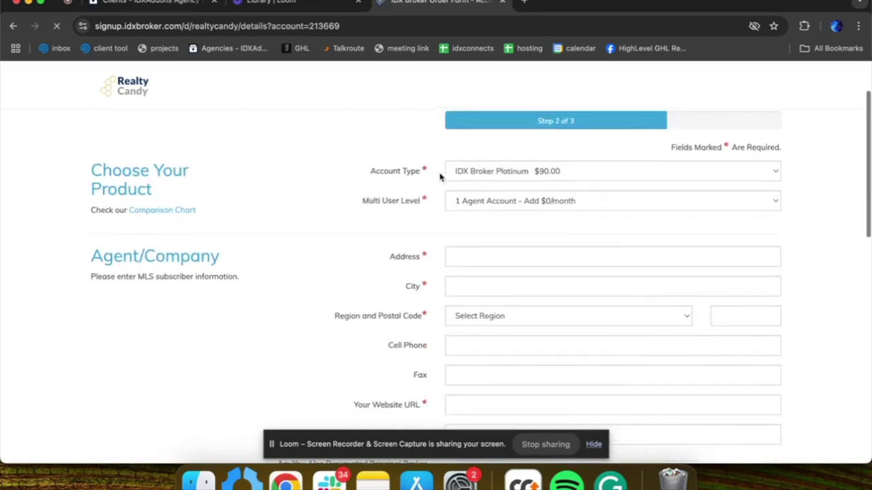
Review the Account Type and Multi User Level options, leaving both unchanged
scroll(439, 176, "down", 2)
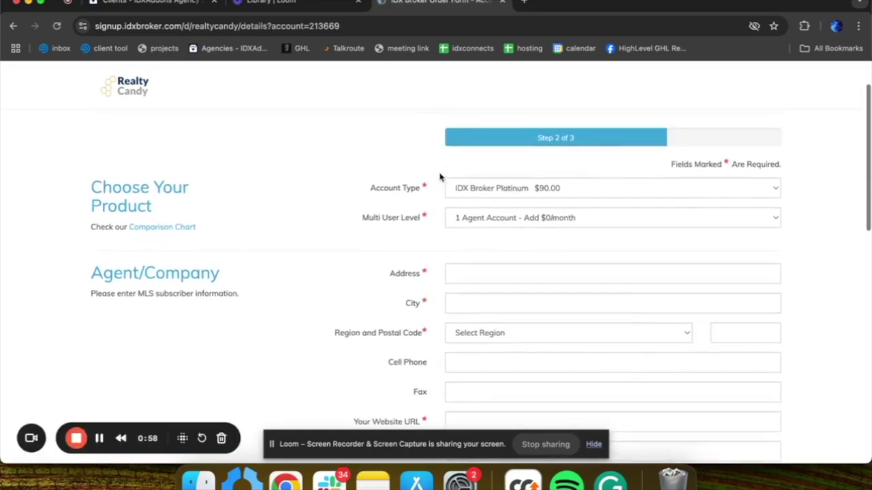
left_click(515, 192)
left_click(343, 231)
scroll(492, 193, "down", 3)
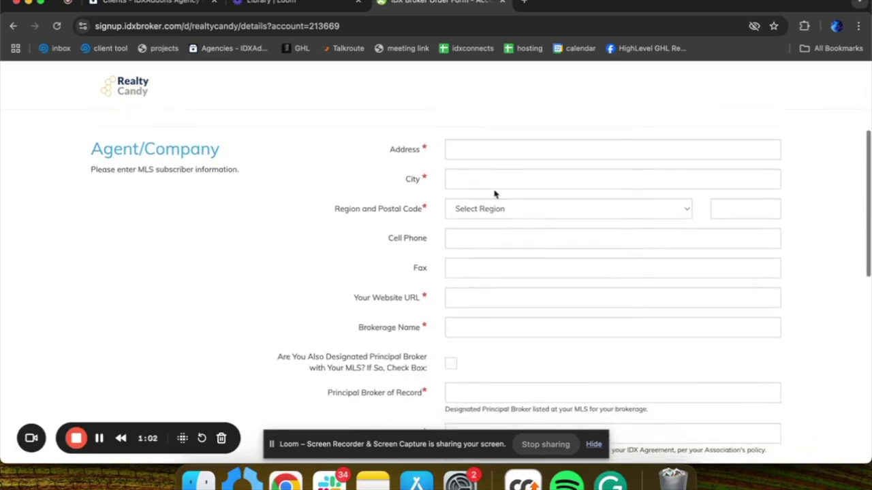
scroll(500, 170, "up", 1)
left_click(505, 139)
left_click(351, 215)
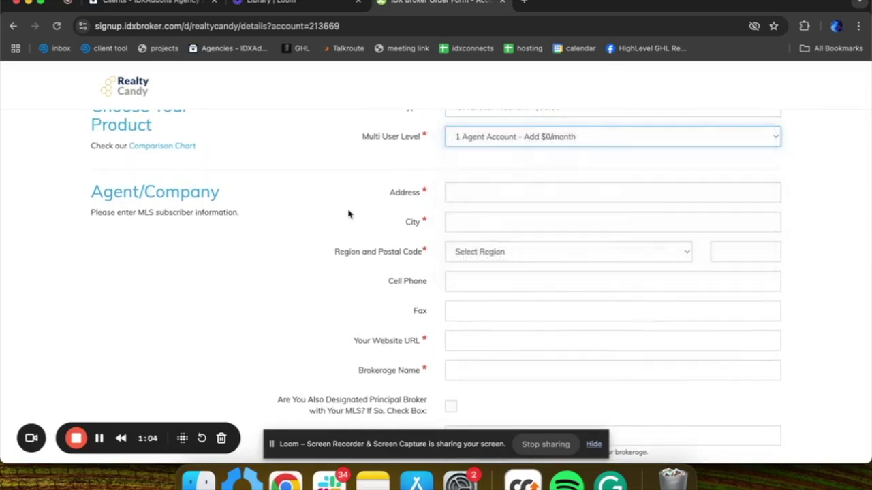
scroll(349, 215, "down", 3)
scroll(450, 267, "down", 5)
scroll(461, 282, "down", 1)
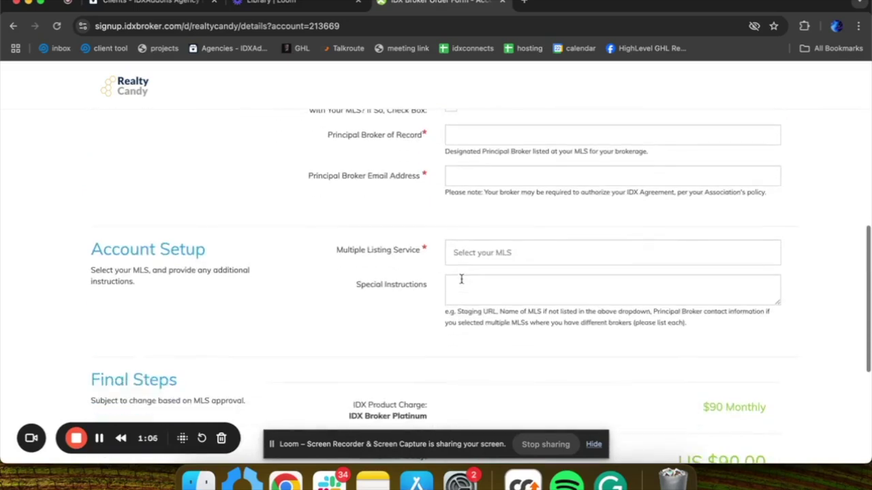
Add MIAMI Association of REALTORS and Navarre Area MLS as the Multiple Listing Services
left_click(482, 249)
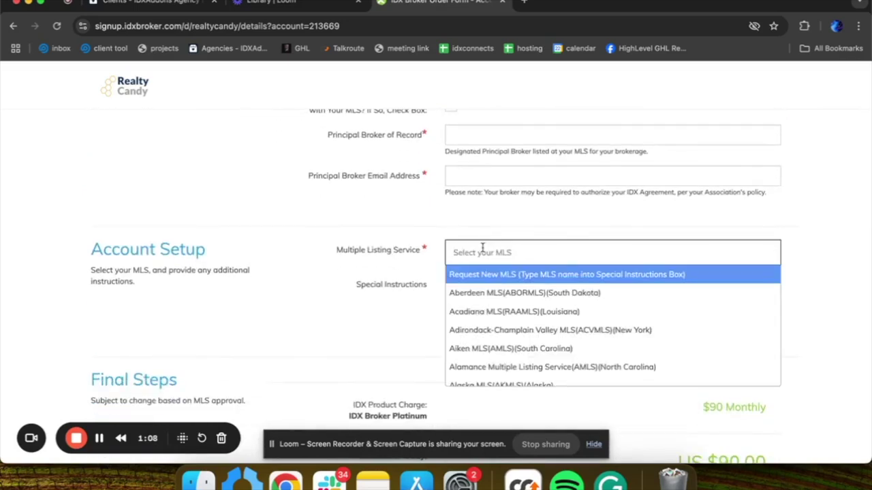
type("miami")
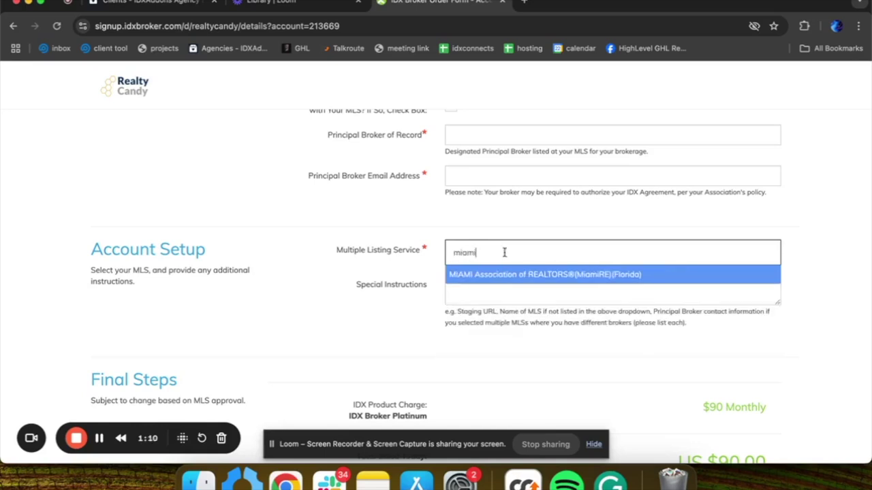
left_click(523, 275)
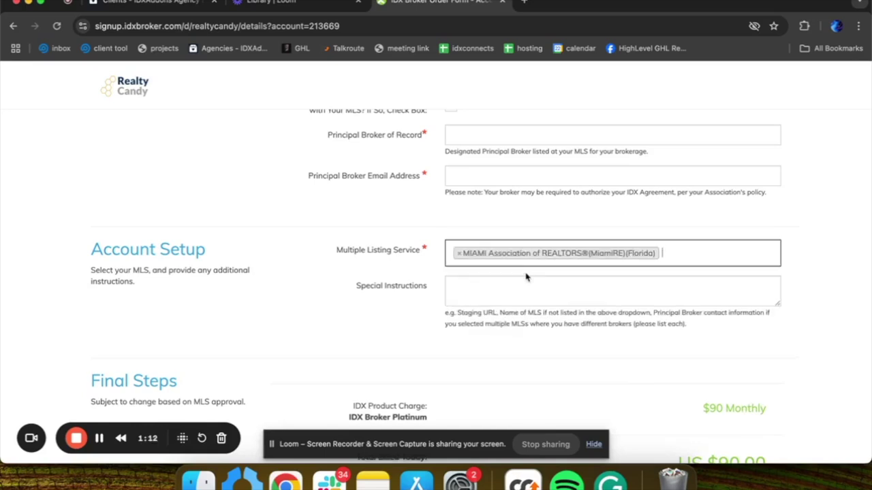
type("fl")
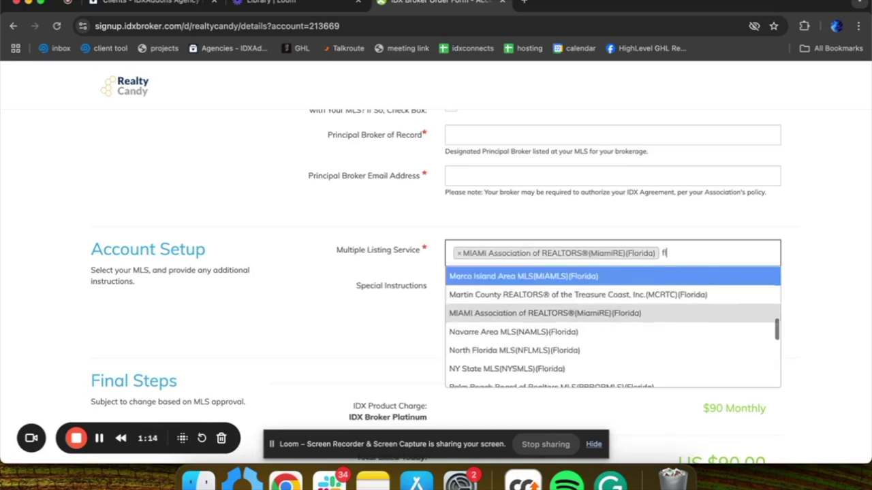
type("orida")
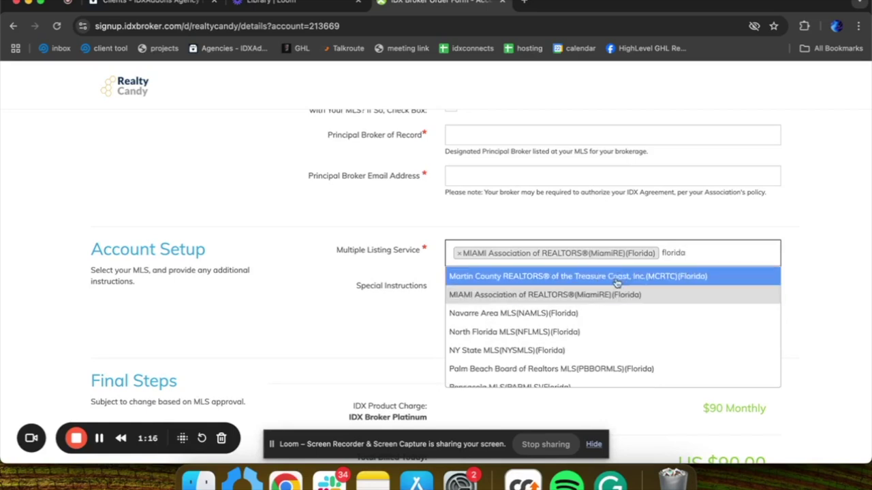
left_click(568, 314)
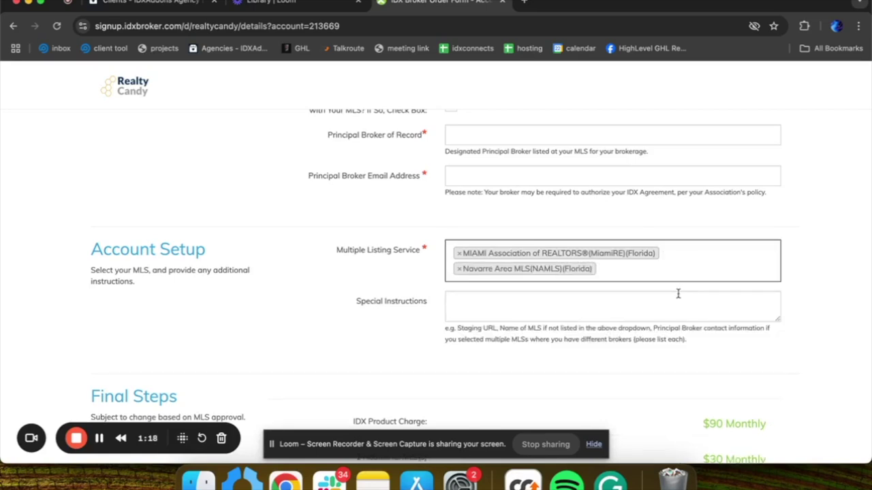
key("super+1")
key("super+3")
scroll(481, 209, "up", 10)
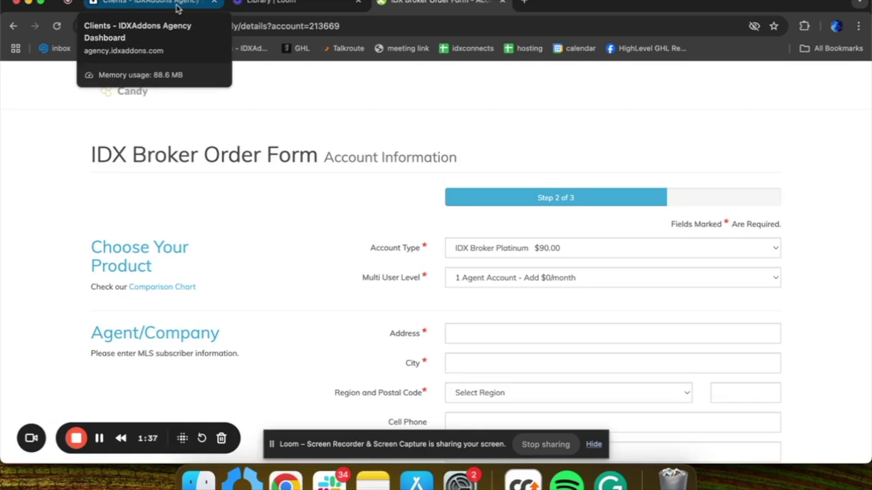
Switch to the Clients - IDXAddons Agency tab and check the empty All Clients page
left_click(177, 7)
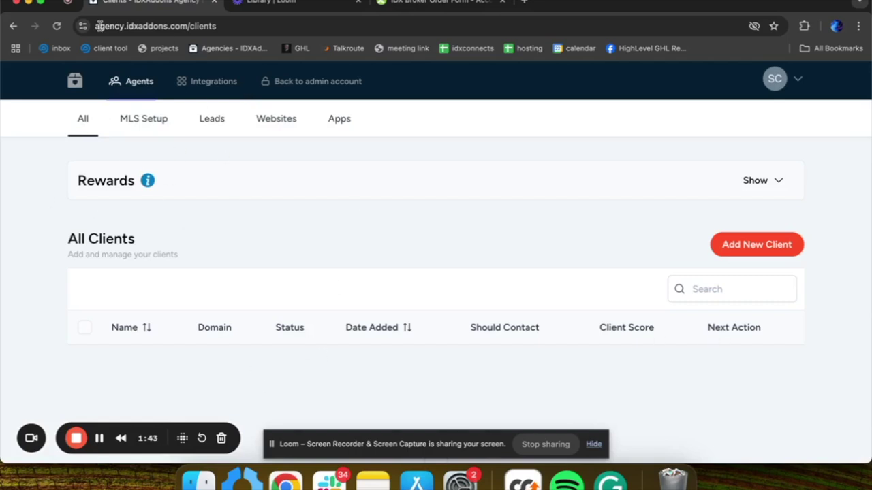
left_click(796, 79)
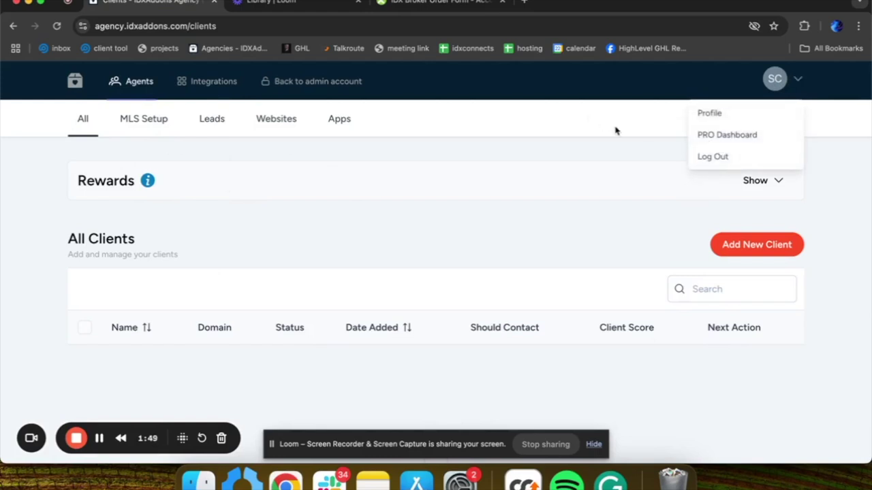
left_click(797, 79)
scroll(479, 326, "down", 2)
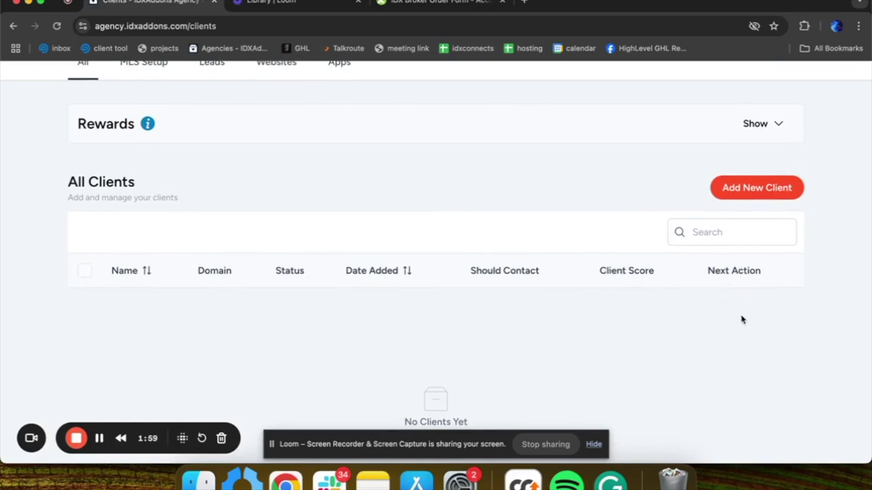
scroll(740, 321, "up", 1)
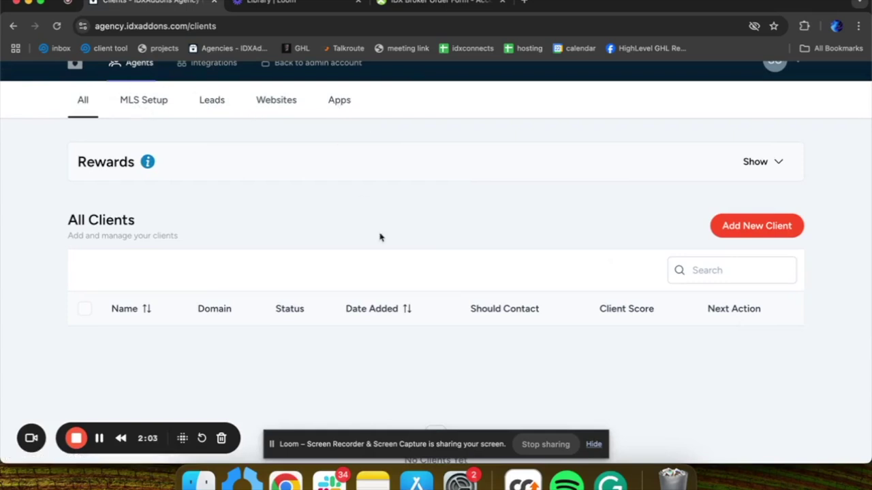
scroll(462, 262, "up", 1)
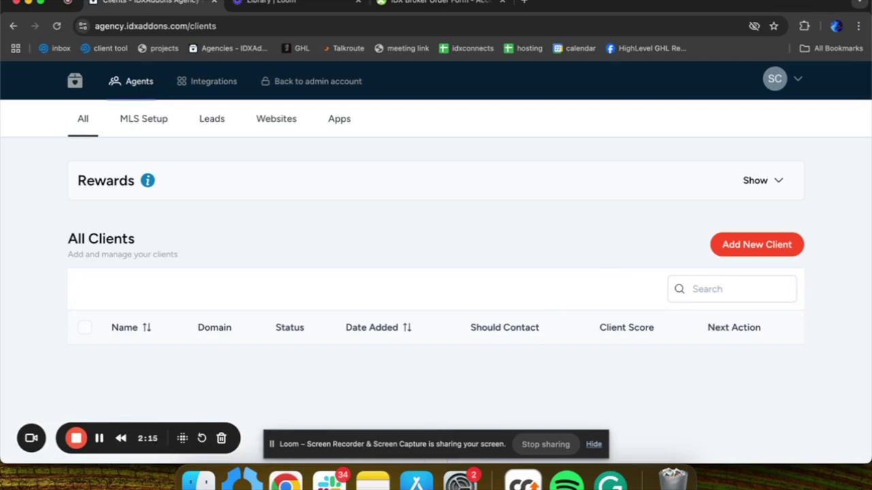
Start a new client with a new IDX Broker account, with the agency handling signup and payment
left_click(436, 3)
left_click(150, 2)
left_click(752, 250)
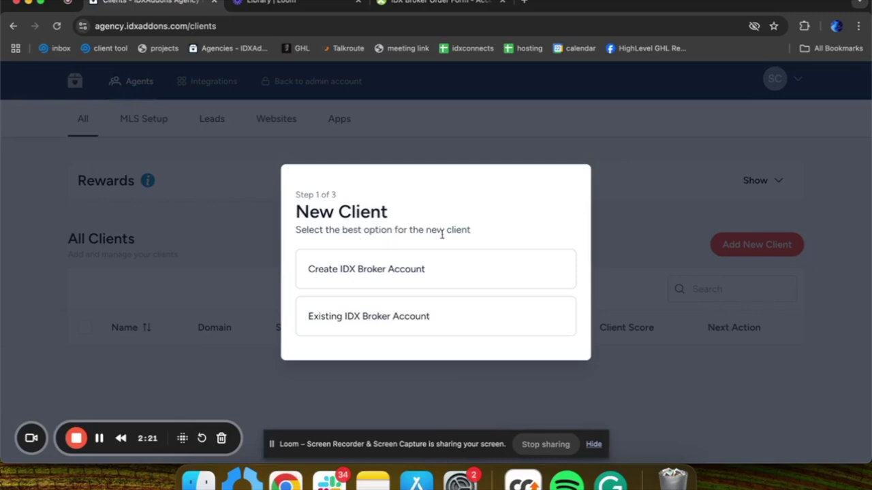
left_click(442, 275)
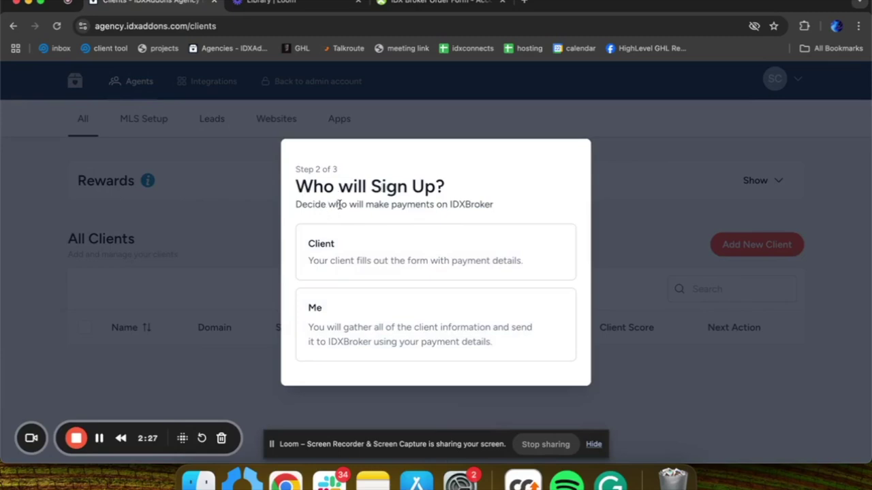
left_click_drag(339, 204, 493, 206)
left_click(495, 213)
left_click(526, 342)
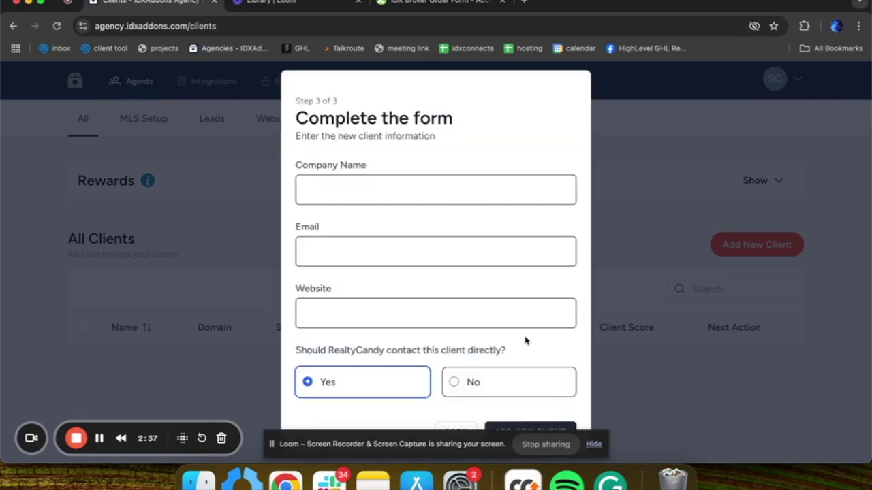
Enter company name 'Exp test', a placeholder email, and website realtymiami.com
left_click(413, 196)
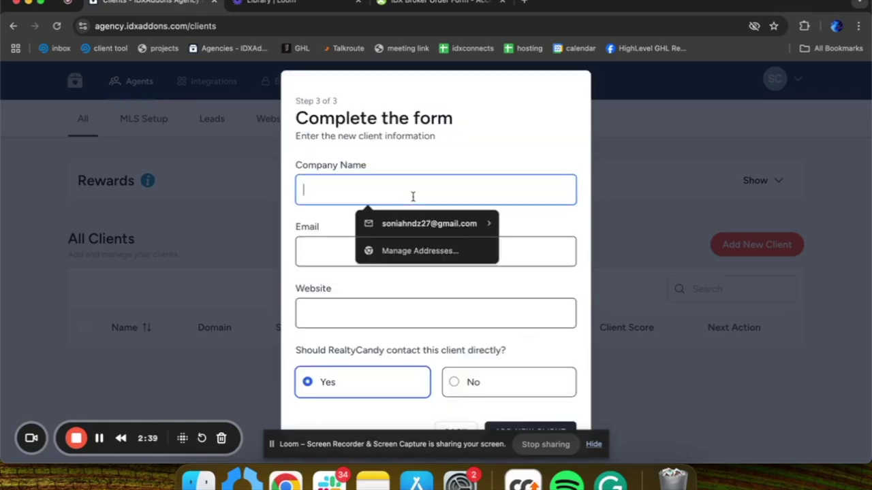
type("E")
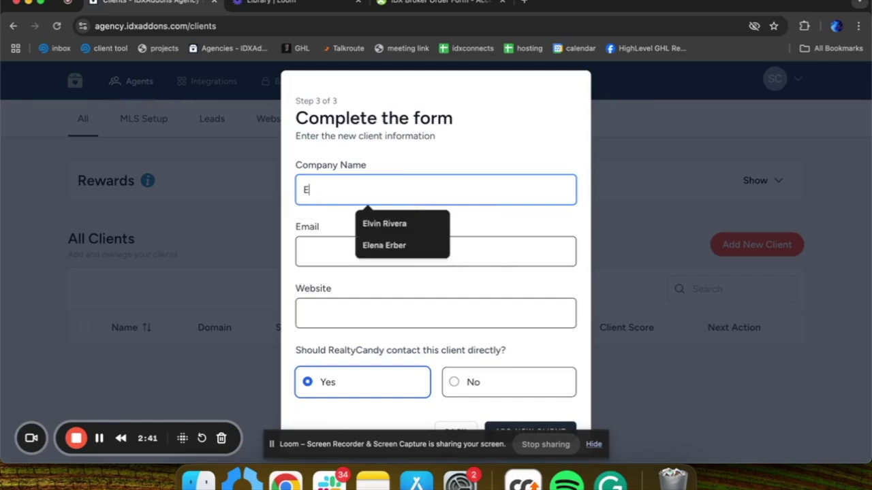
type("xp t")
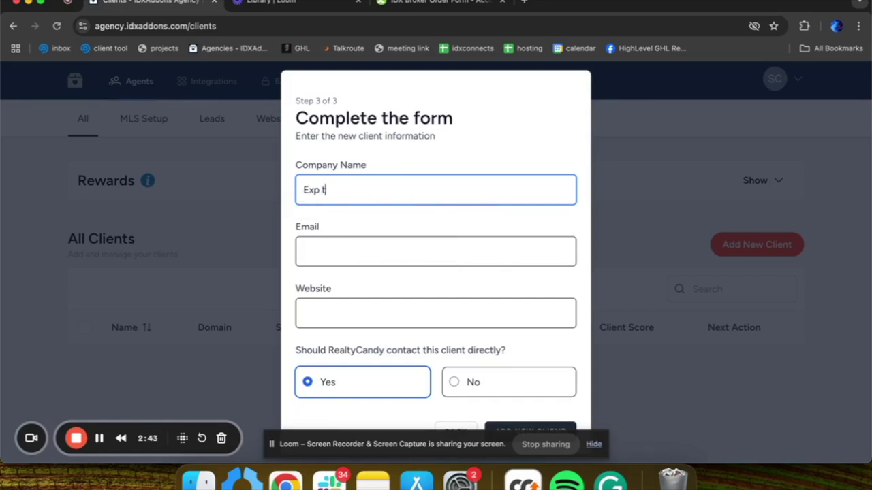
type("est")
left_click(420, 246)
type("test")
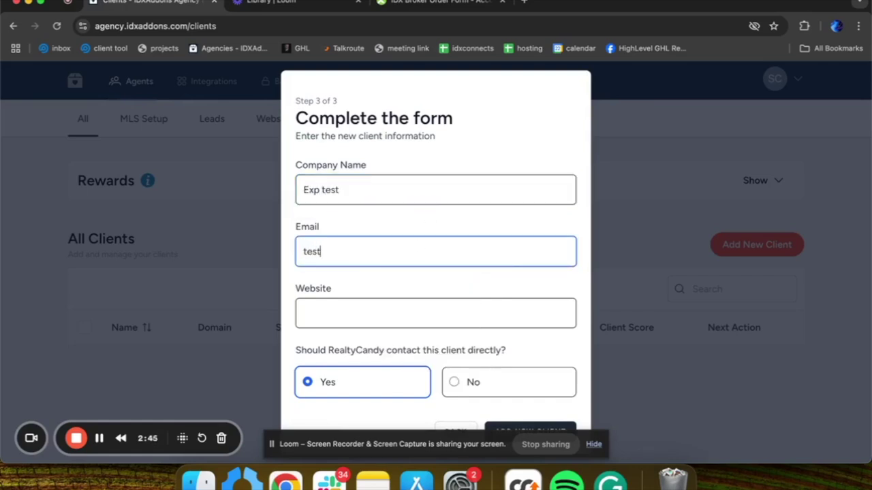
type("@test.com")
left_click(425, 310)
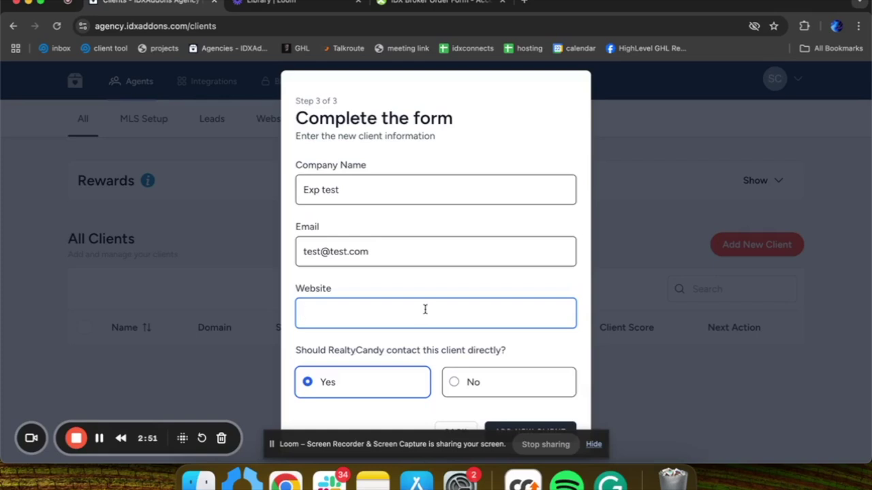
type("realtymiami.com")
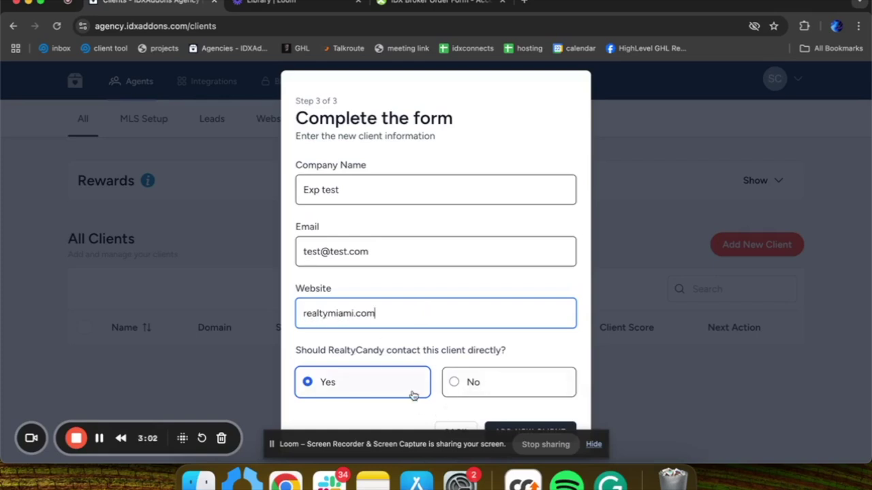
Answer No to contacting the client directly and add the client to the agency
left_click(483, 391)
left_click(400, 393)
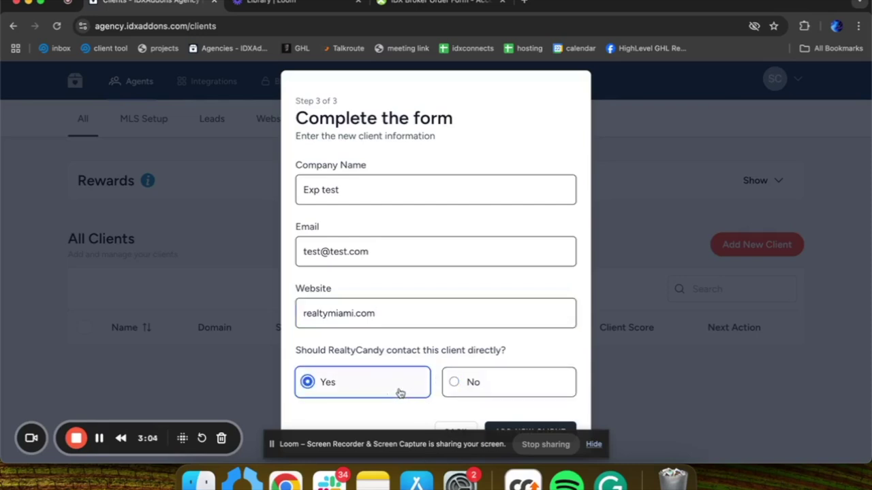
left_click(483, 381)
left_click(347, 391)
left_click(479, 390)
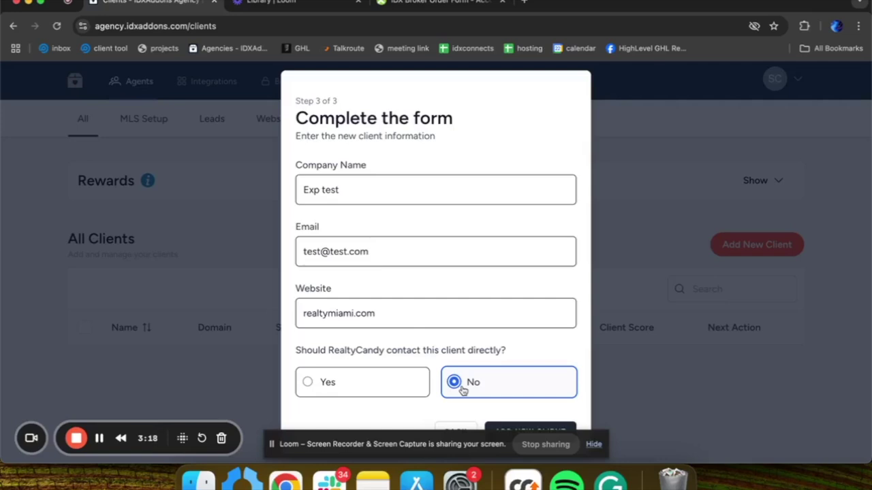
left_click(593, 444)
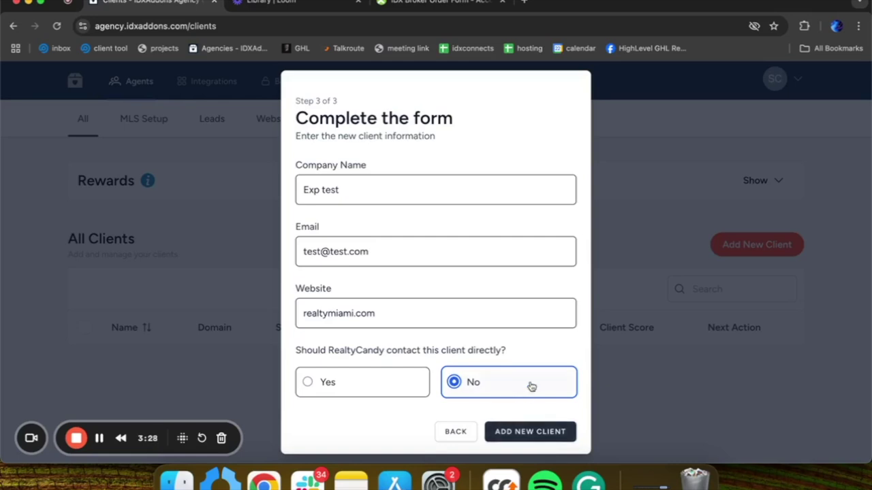
left_click(540, 440)
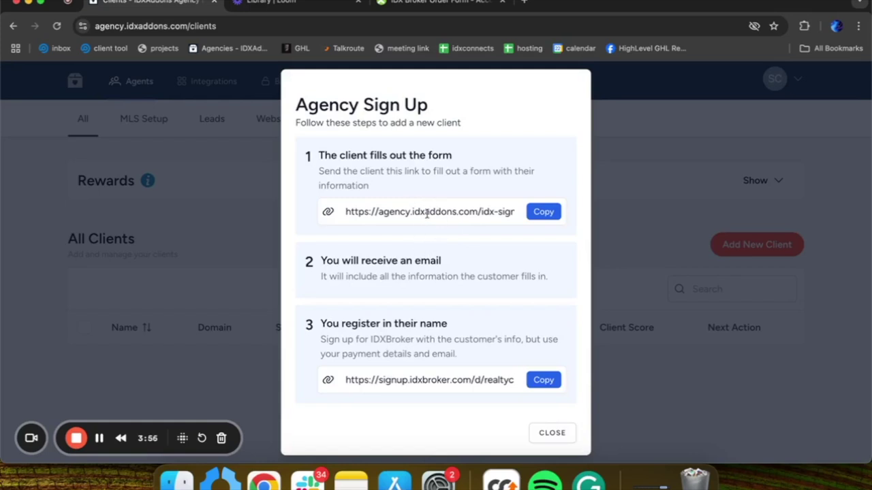
Copy the client's sign-up link and open the agency-branded IDX Order Form in its own tab
left_click(543, 213)
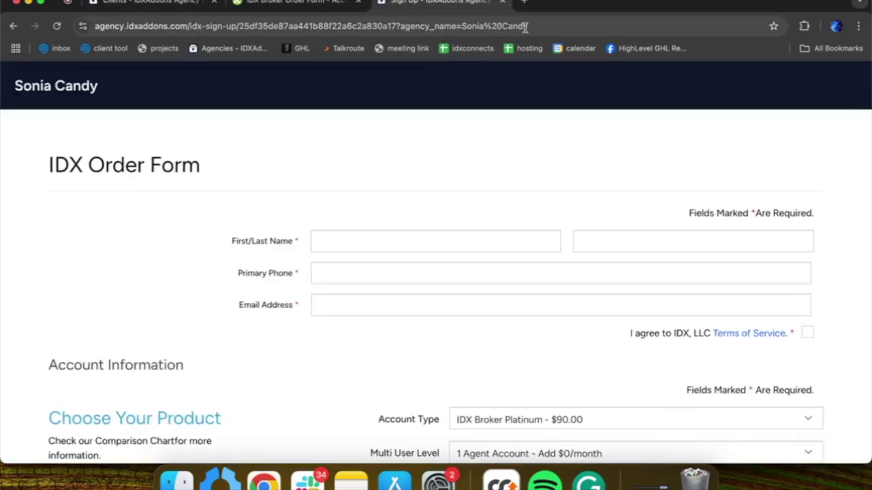
left_click(525, 27)
left_click_drag(560, 26, 487, 28)
left_click(157, 4)
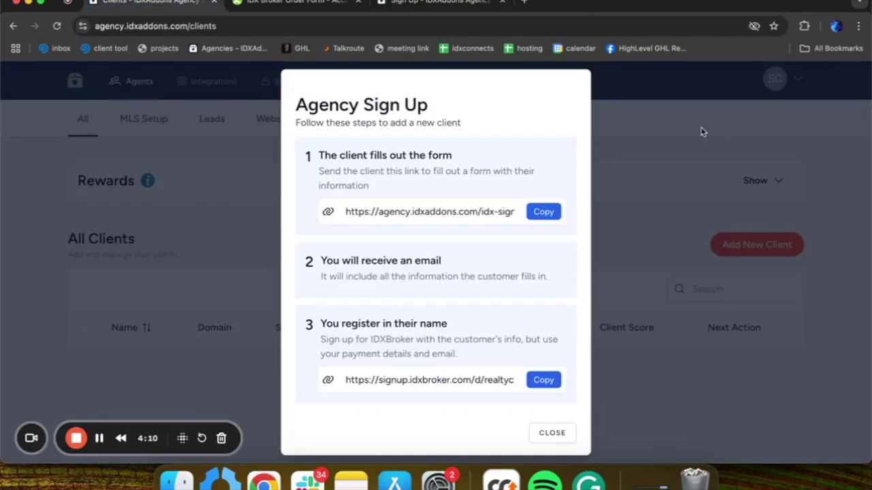
left_click(451, 4)
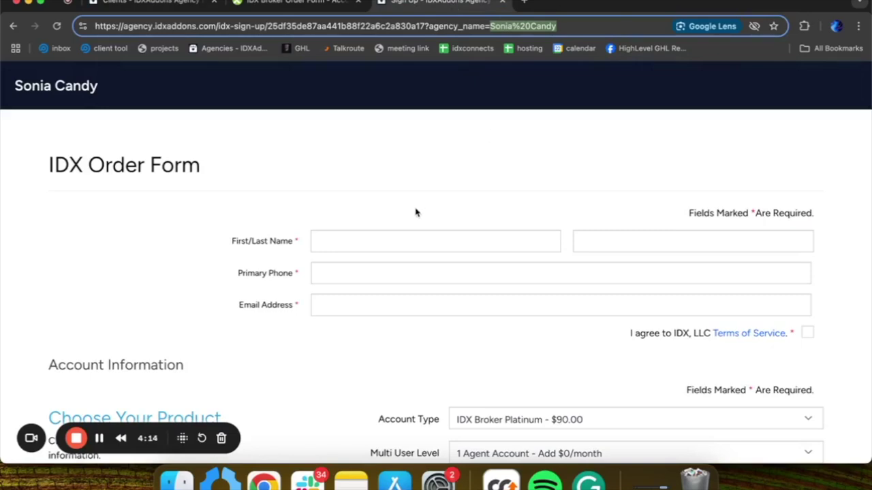
Scroll the white-label order form and briefly compare it with the real IDX Broker form
scroll(415, 213, "down", 2)
scroll(415, 197, "down", 2)
left_click(395, 135)
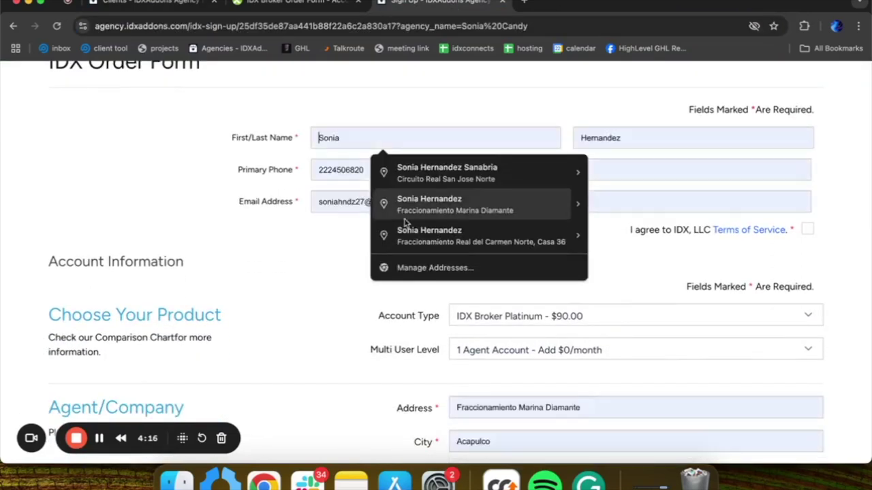
scroll(341, 284, "down", 5)
scroll(339, 286, "down", 4)
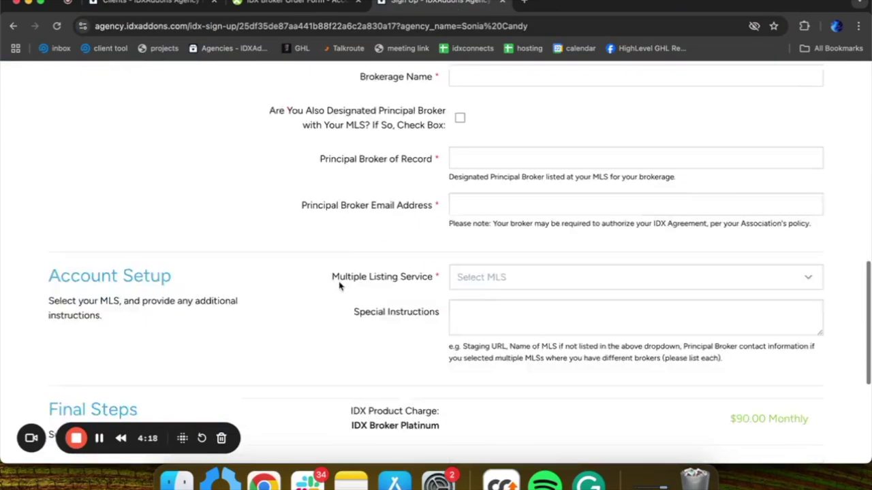
left_click(292, 3)
scroll(482, 186, "down", 8)
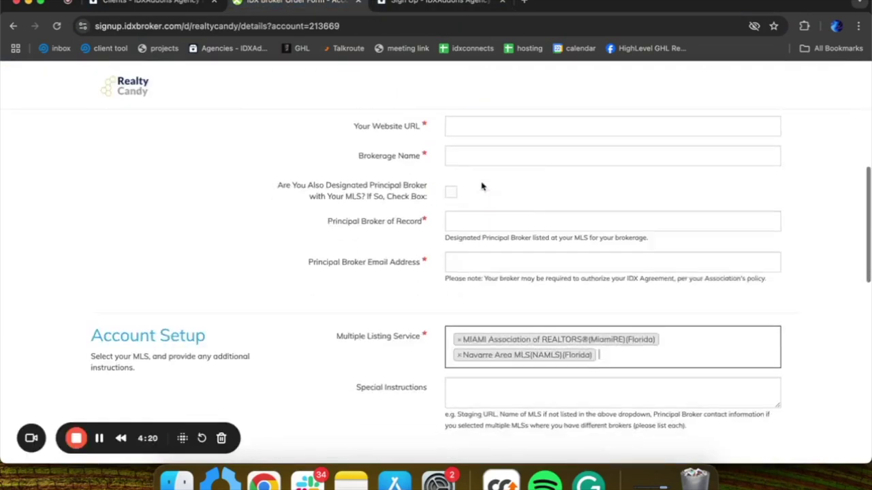
left_click(424, 3)
Review the full white-label form, including its $90 total, then return to the IDX Broker form
scroll(288, 170, "up", 10)
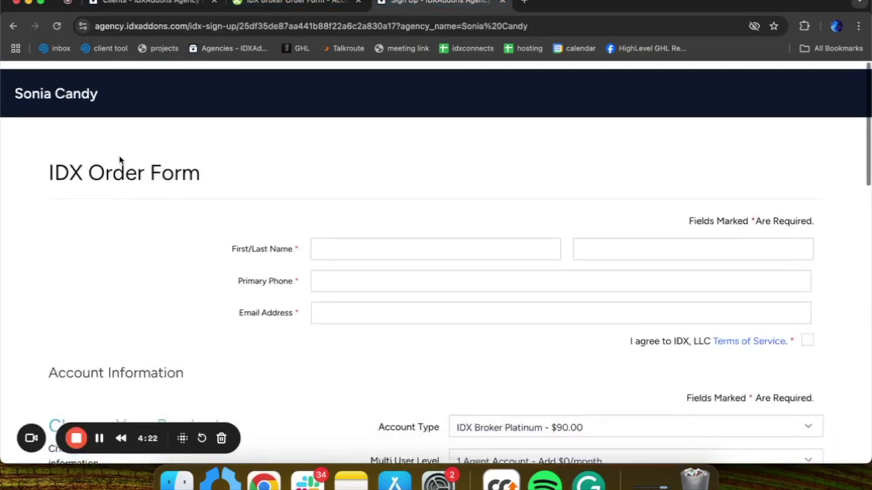
scroll(119, 160, "down", 1)
scroll(352, 295, "down", 6)
scroll(590, 339, "down", 6)
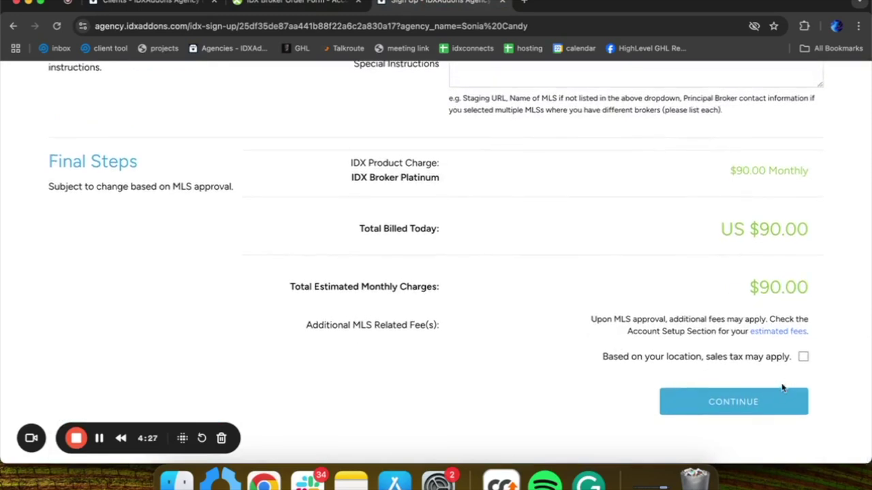
scroll(734, 356, "up", 10)
scroll(734, 356, "up", 5)
scroll(734, 356, "down", 3)
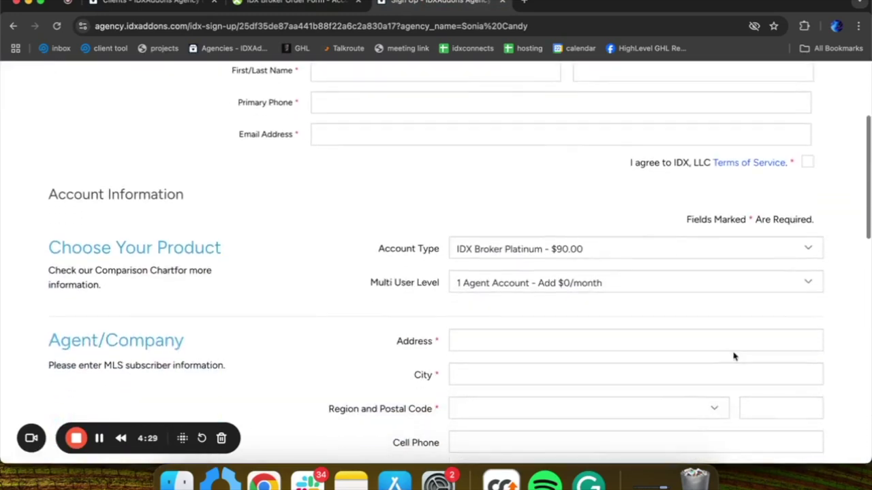
scroll(733, 357, "up", 3)
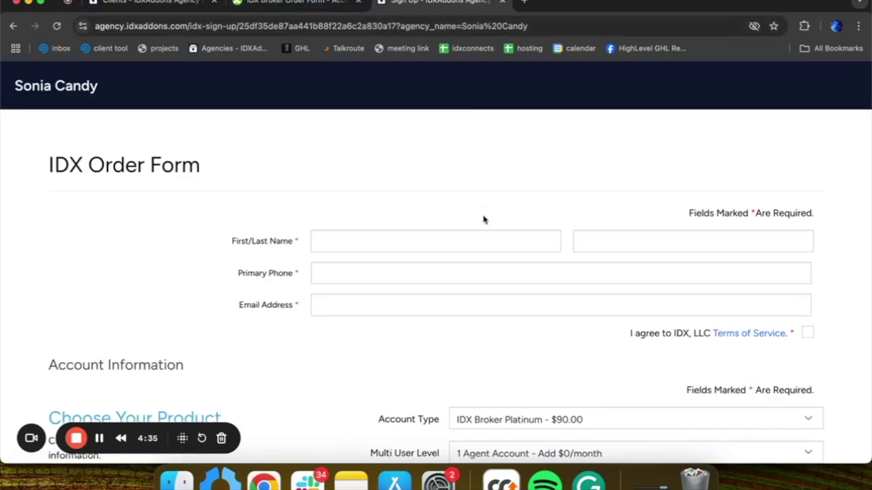
scroll(449, 293, "down", 10)
scroll(451, 295, "down", 4)
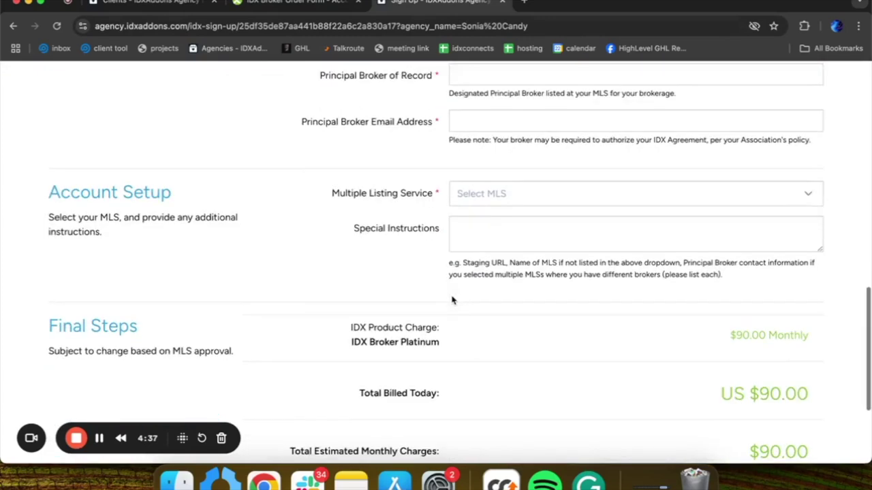
scroll(451, 296, "down", 3)
scroll(452, 297, "up", 3)
scroll(452, 298, "up", 3)
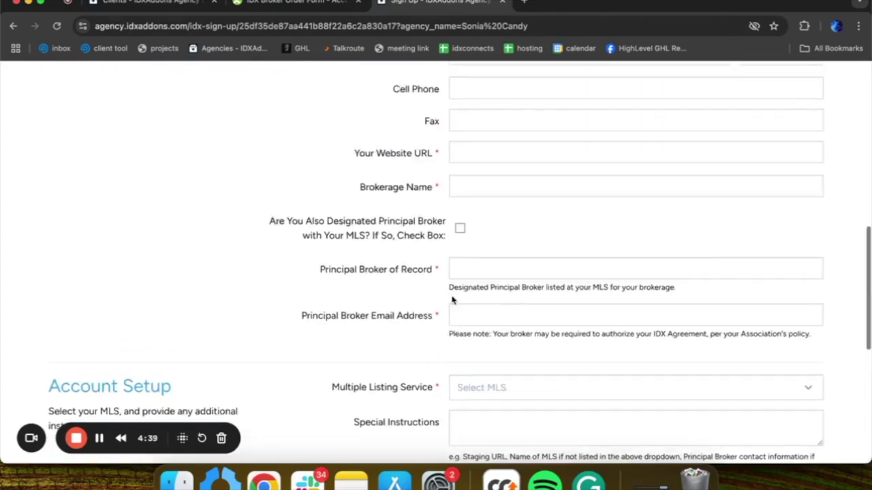
scroll(452, 298, "up", 10)
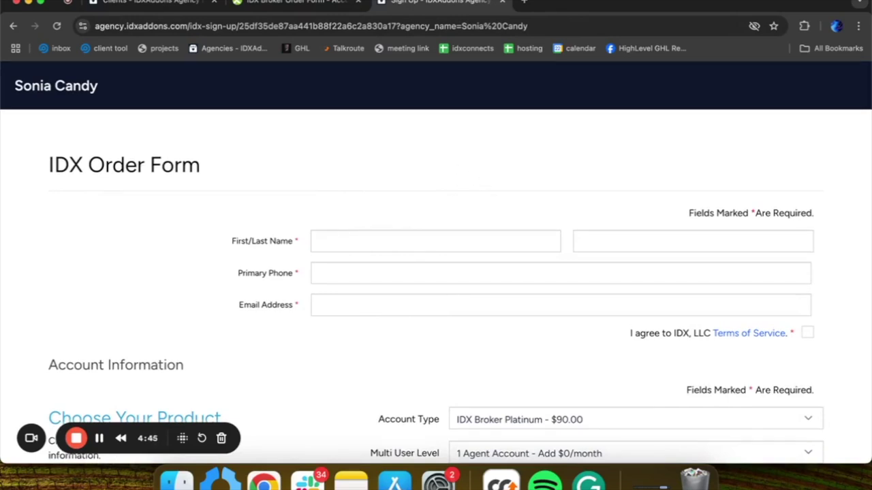
left_click(310, 2)
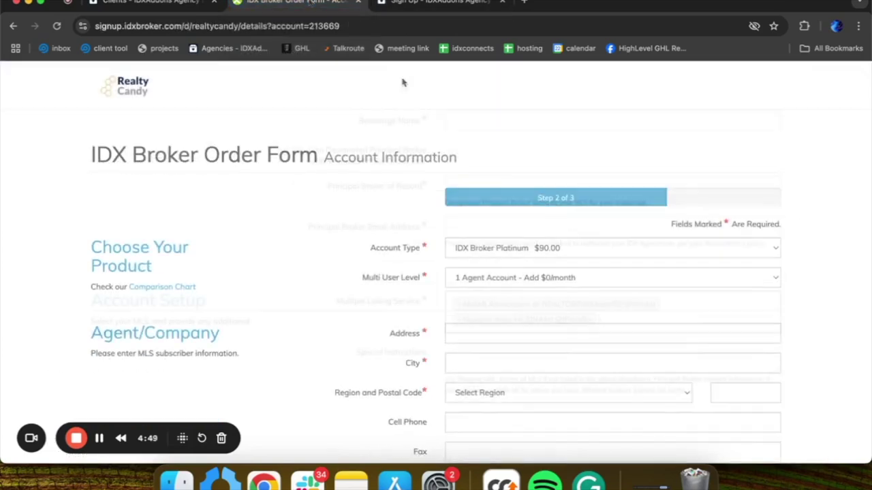
Scroll IDX Broker's step 2 to Final Steps past the $134.00 monthly total and acknowledge sales tax
left_click(425, 2)
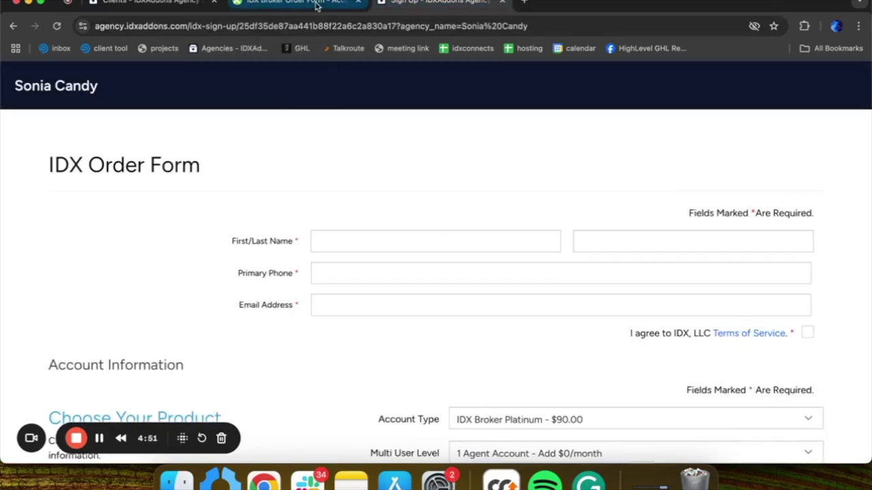
left_click(295, 3)
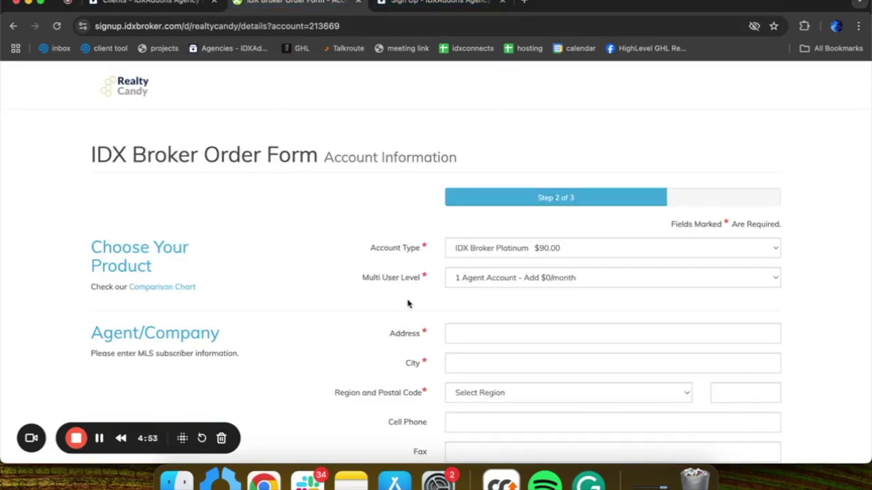
scroll(407, 303, "down", 2)
left_click(511, 197)
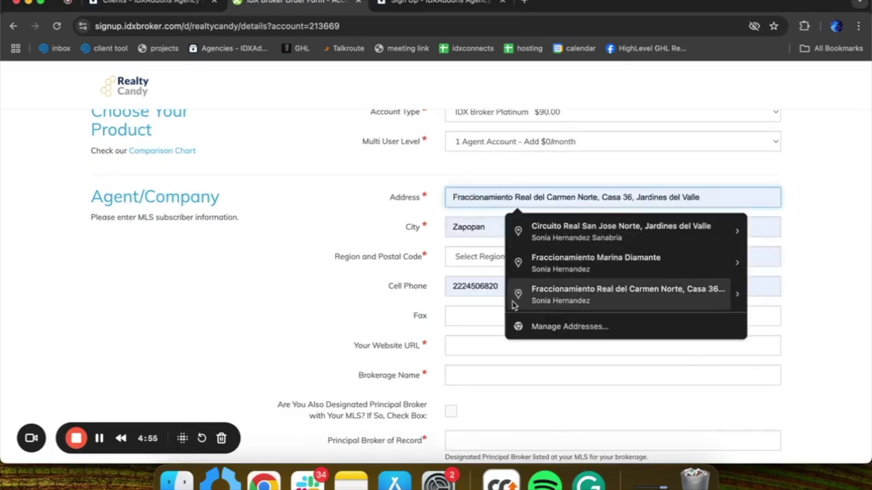
left_click(389, 298)
scroll(389, 300, "down", 5)
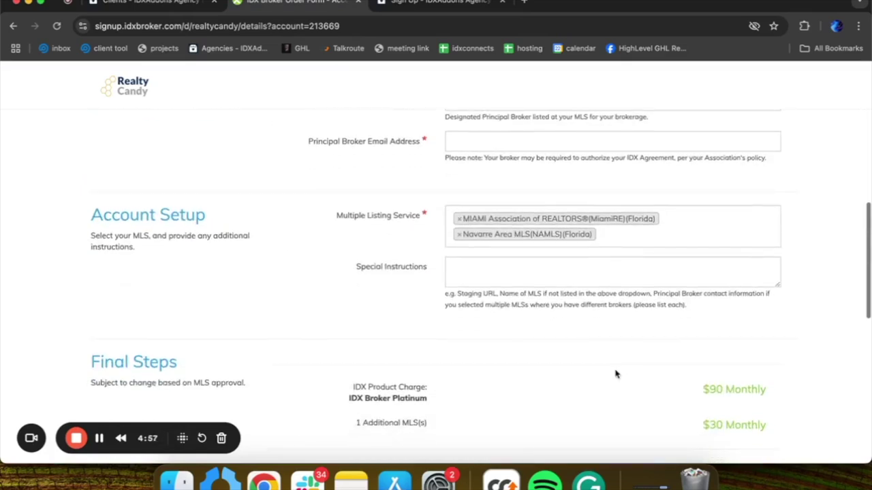
scroll(681, 415, "down", 5)
scroll(739, 457, "down", 5)
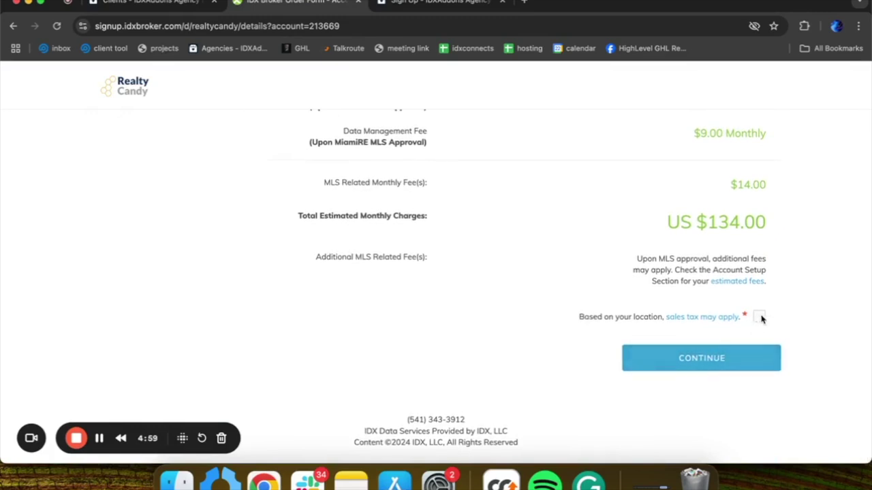
left_click(758, 317)
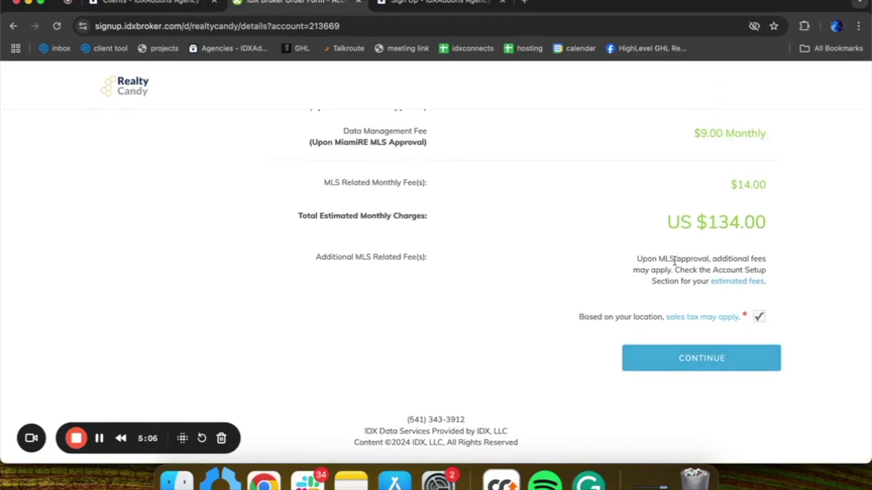